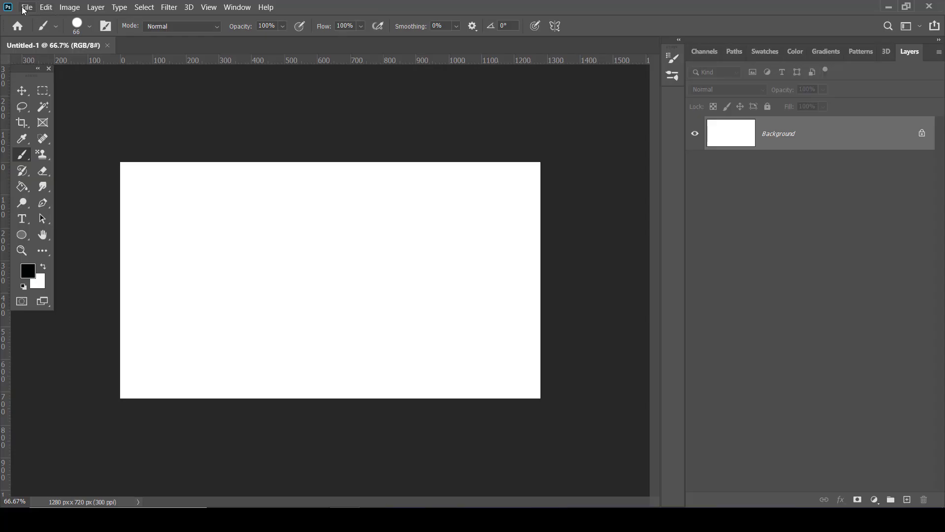
Place the png mango image from Downloads as an embedded image on the canvas
click(21, 6)
click(70, 229)
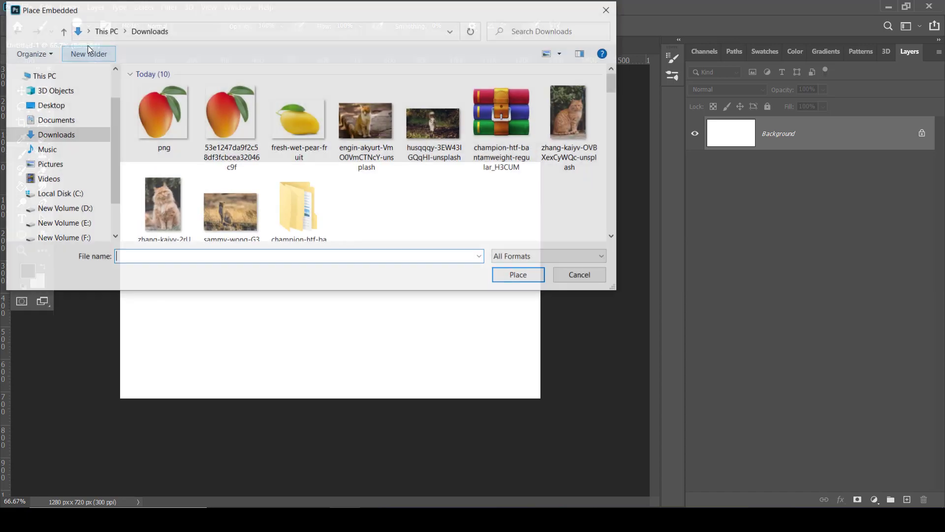
click(152, 129)
click(538, 275)
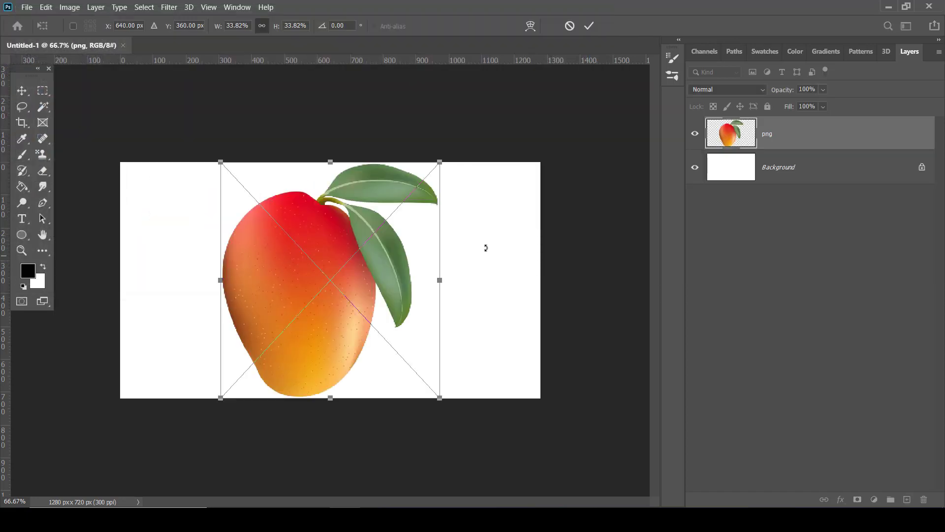
Rotate the mango about -90° onto its side and stretch it wider
drag(460, 167, 254, 197)
drag(369, 291, 389, 304)
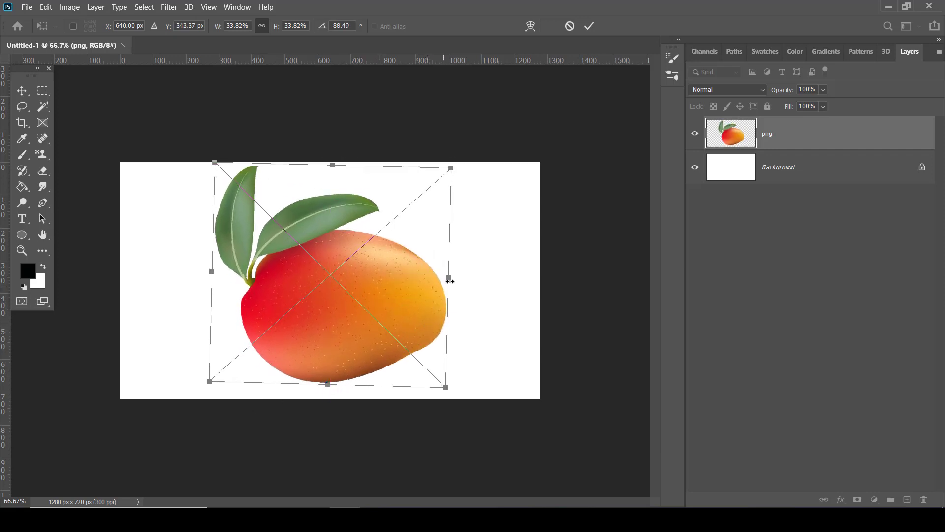
drag(452, 278, 485, 273)
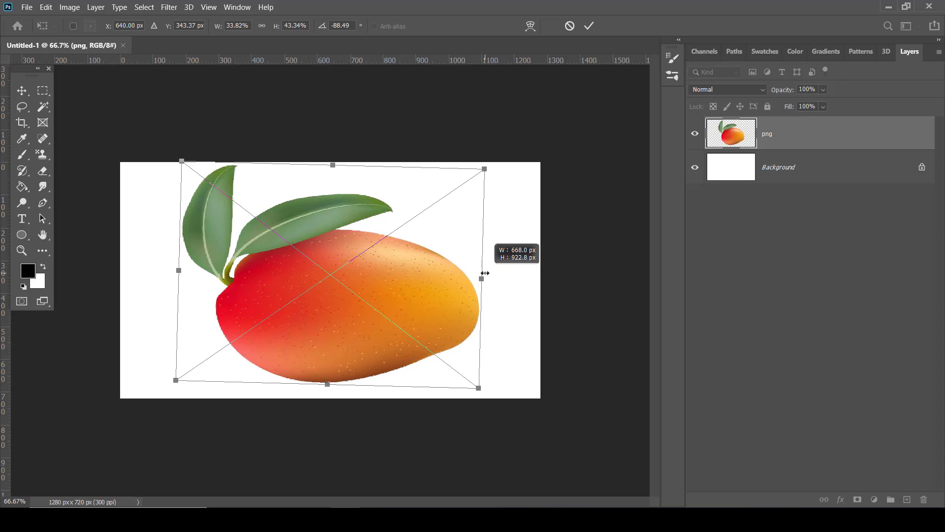
Commit the mango transform and add a text layer reading MANGO
click(589, 27)
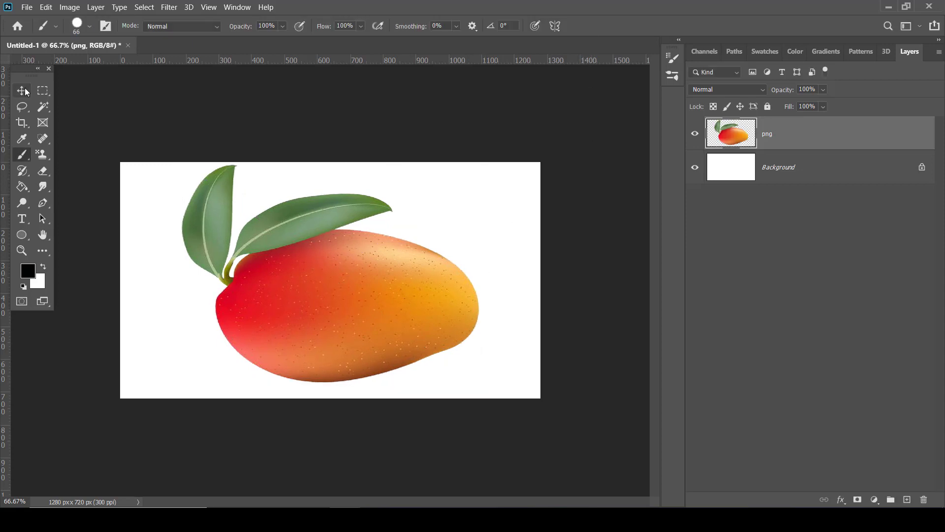
click(22, 219)
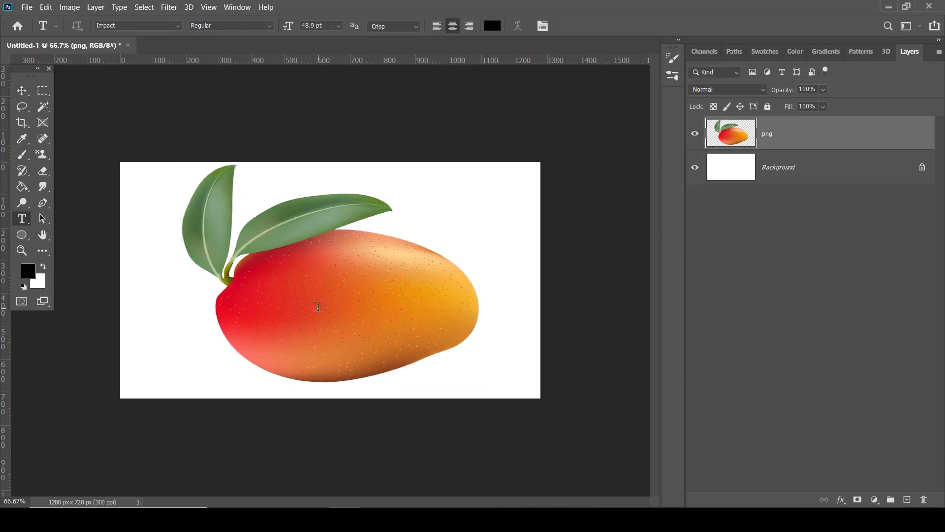
click(318, 306)
key(BackSpace)
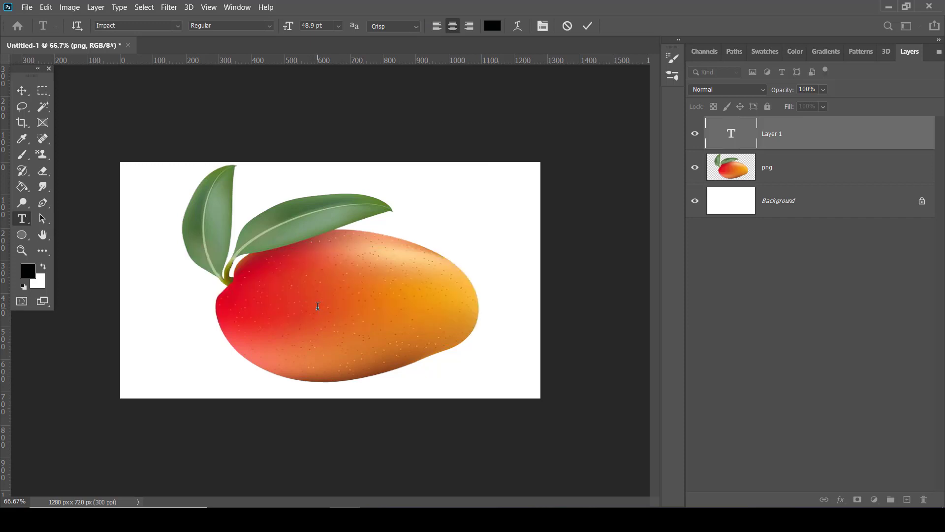
text(MAN)
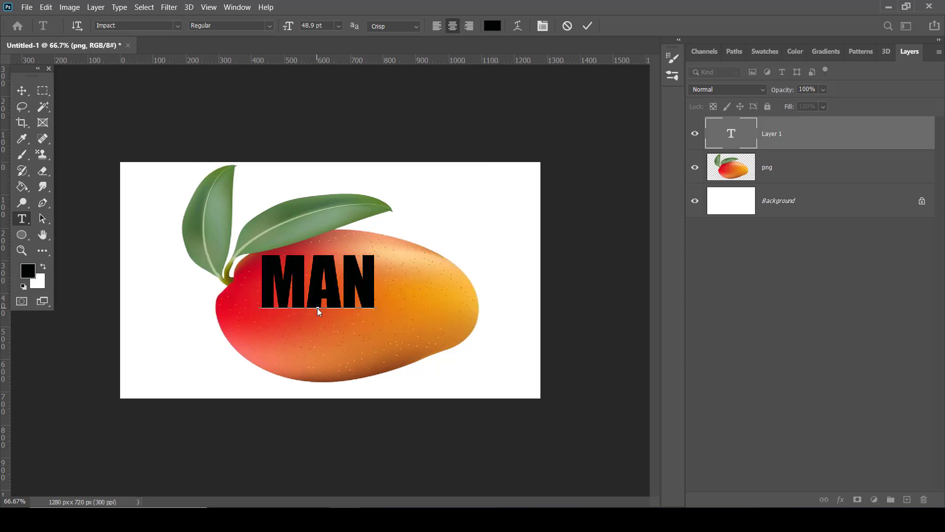
text(GO)
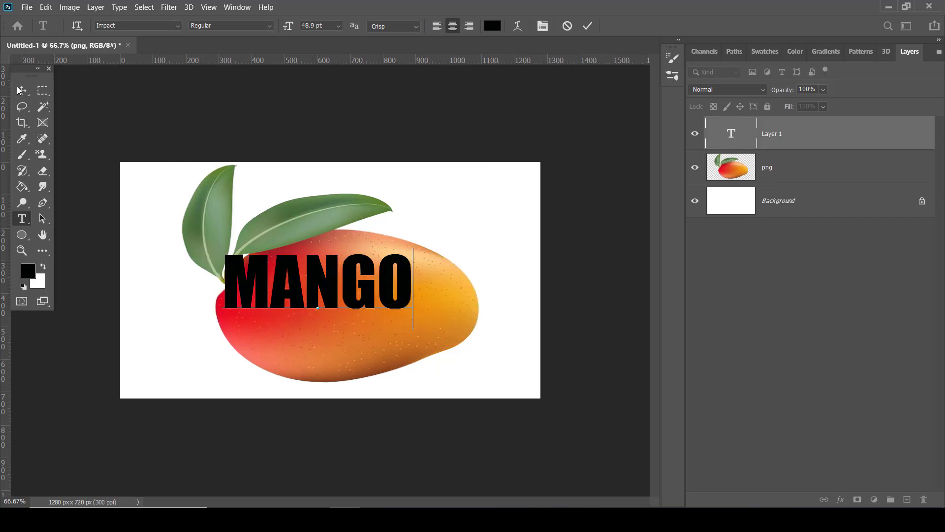
Move the MANGO text onto the middle of the mango and enlarge it to about 110%
click(22, 90)
drag(407, 317, 452, 348)
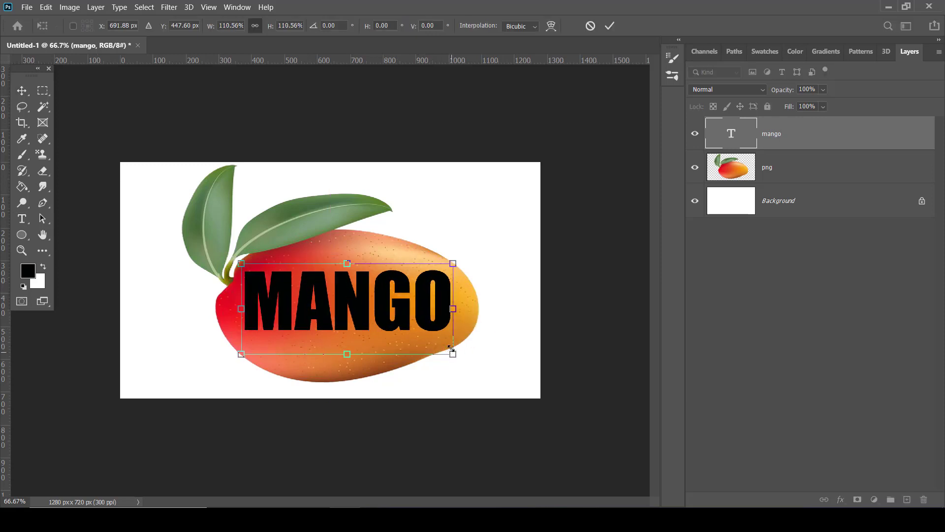
click(609, 26)
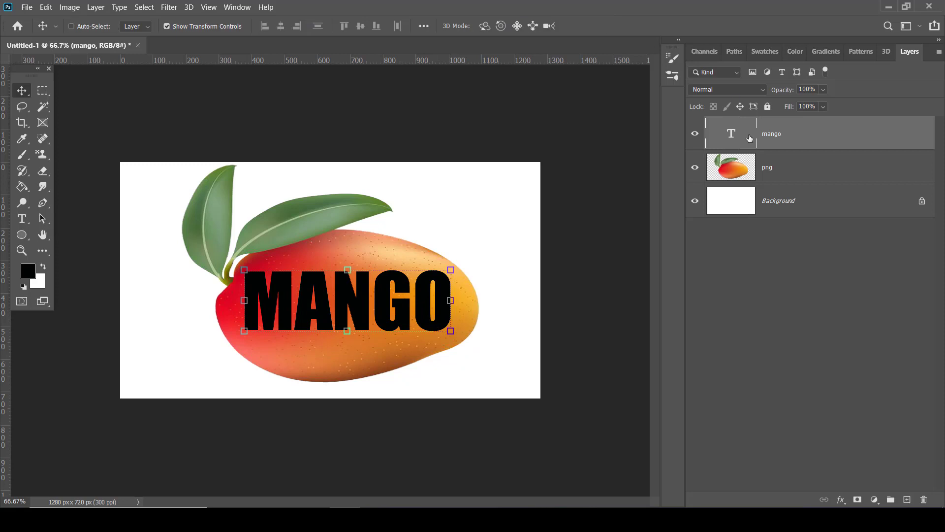
Convert the MANGO text layer to a Smart Object and view it at 100%
right_click(799, 136)
click(691, 157)
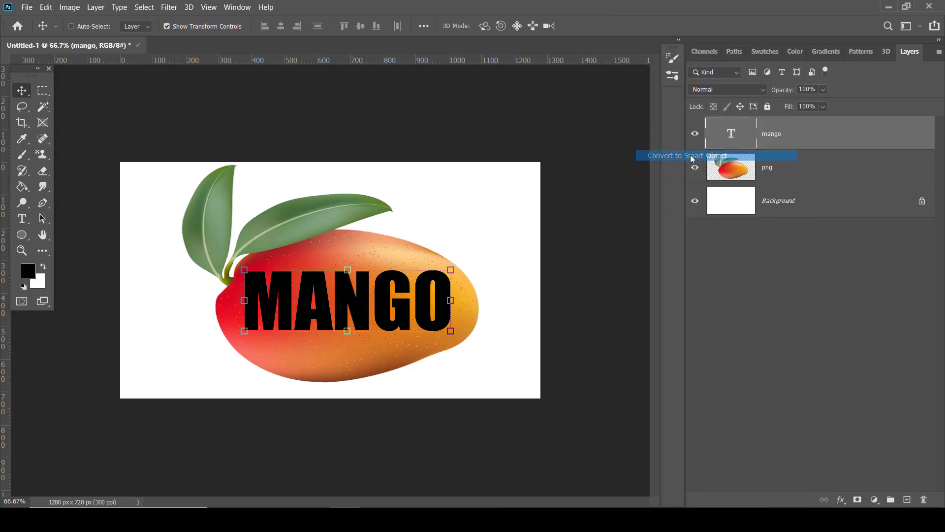
key(ctrl+plus)
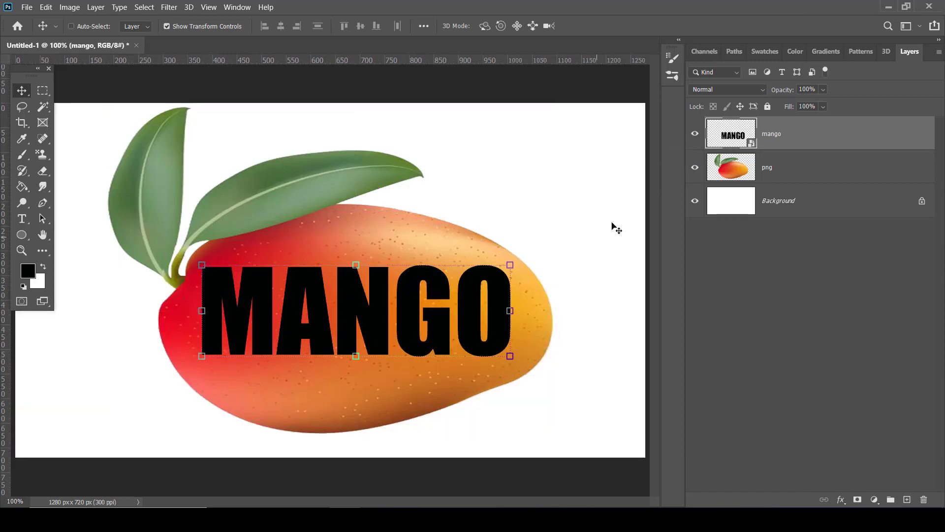
key(ctrl+t)
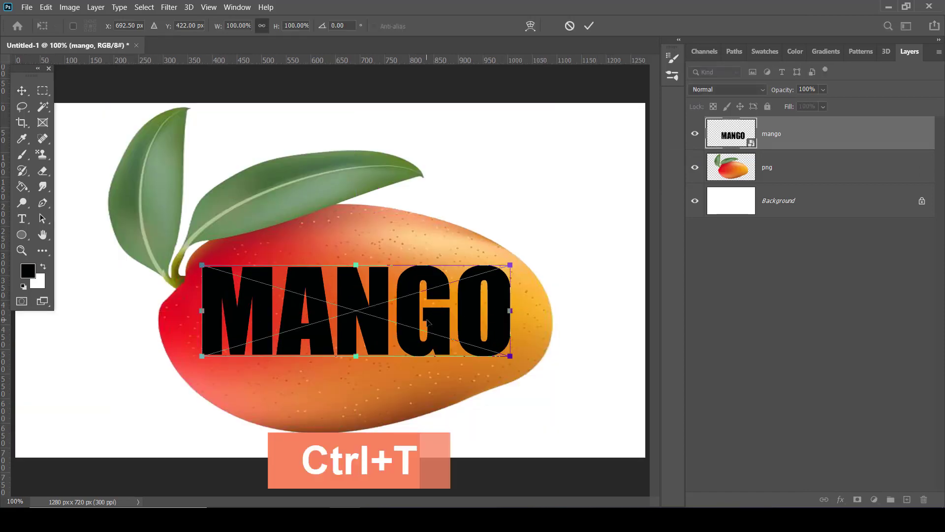
Warp MANGO, raising its top and bowing its bottom toward the mango's oval
right_click(428, 321)
click(457, 243)
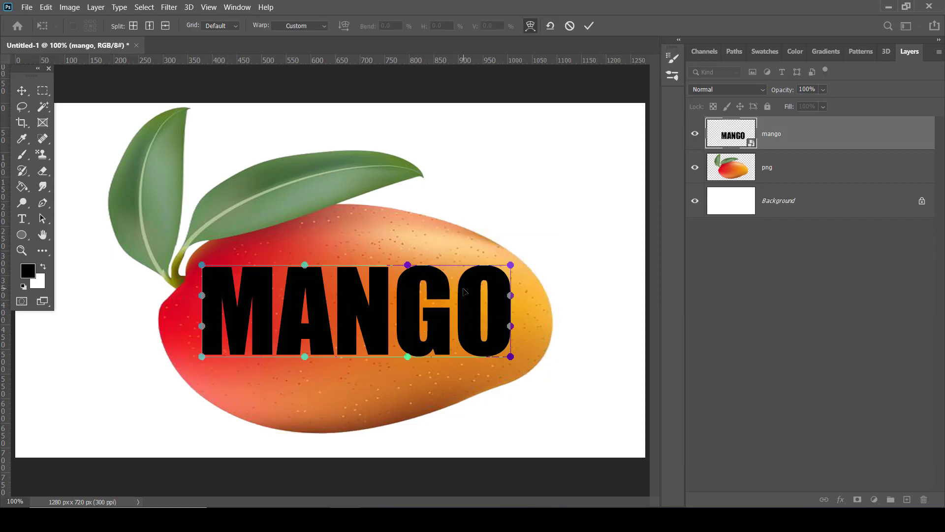
drag(206, 268, 230, 237)
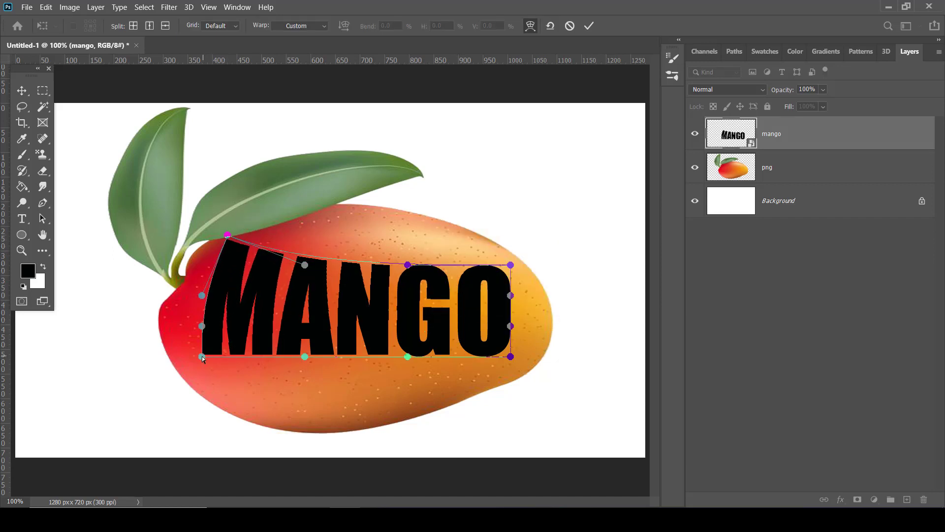
drag(202, 358, 206, 407)
drag(202, 326, 206, 324)
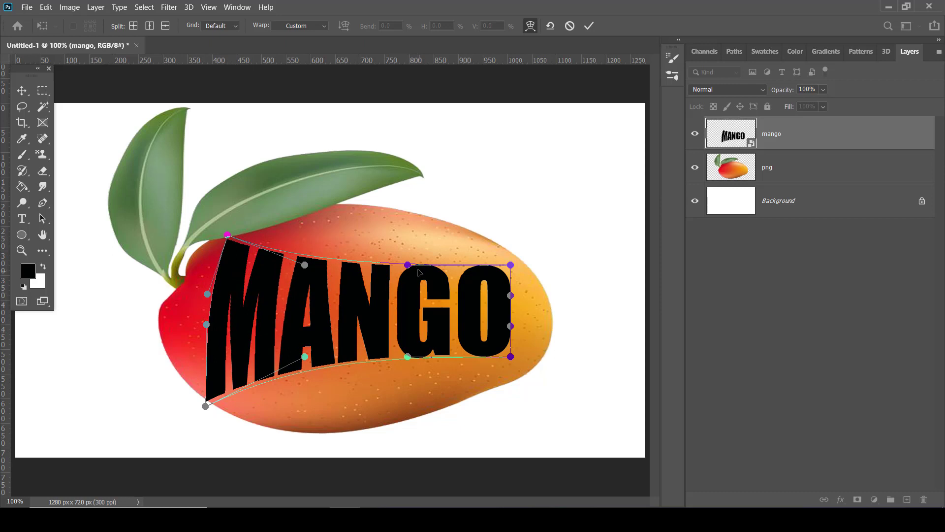
drag(407, 265, 419, 208)
drag(305, 265, 322, 191)
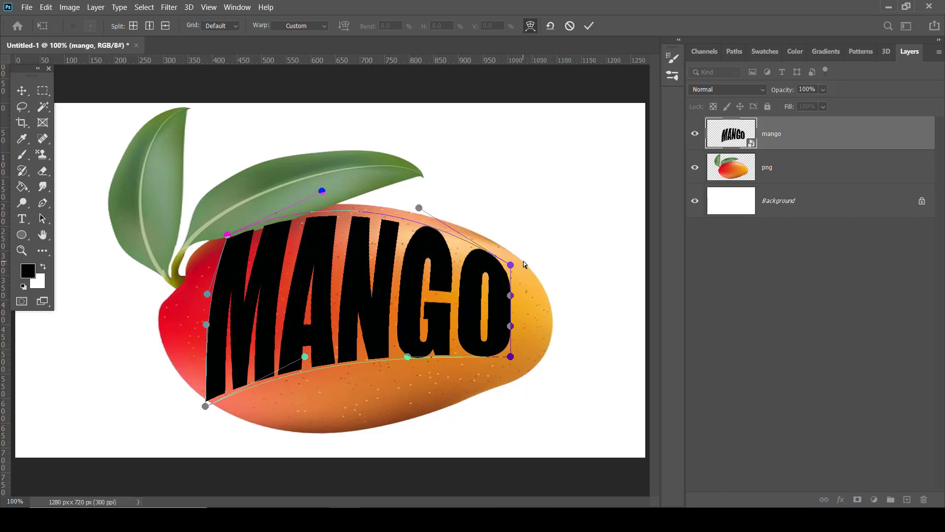
drag(511, 265, 518, 251)
drag(408, 356, 432, 441)
drag(306, 356, 296, 468)
drag(511, 356, 523, 373)
Refine the warp's sides and corners along the mango's edge and commit it
drag(432, 441, 433, 433)
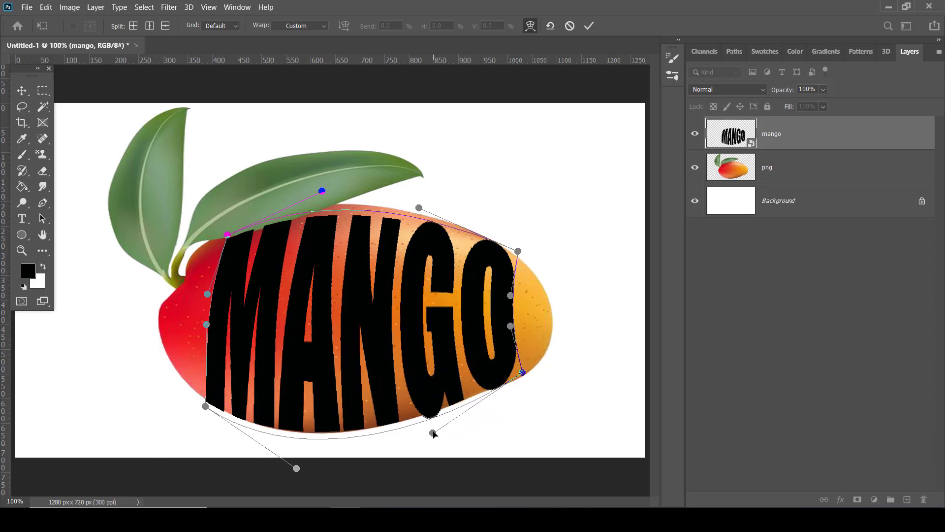
drag(511, 326, 526, 327)
drag(510, 296, 518, 292)
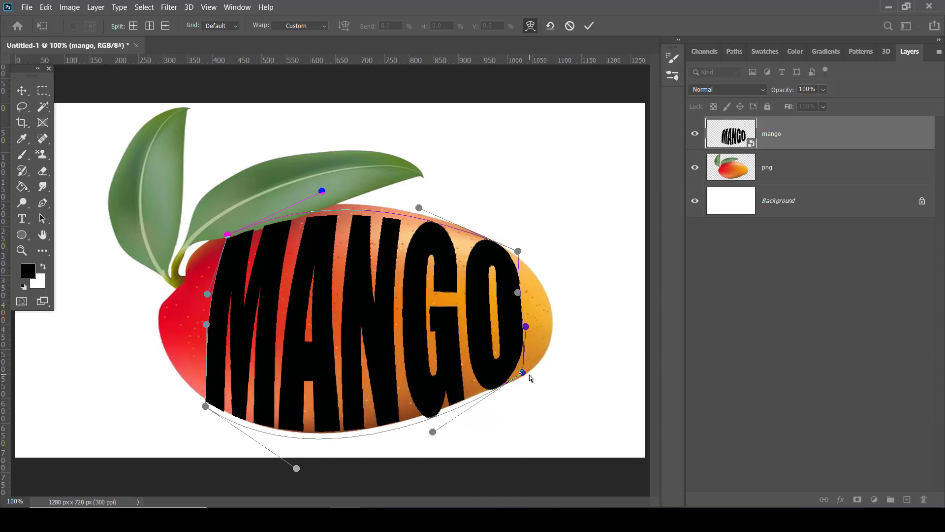
drag(523, 373, 526, 373)
drag(419, 208, 421, 197)
drag(322, 190, 316, 172)
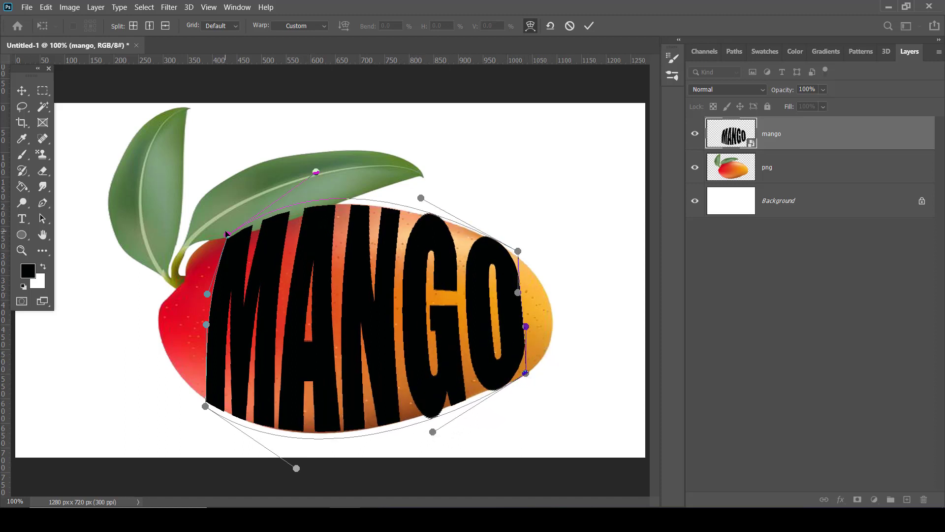
drag(227, 234, 224, 229)
drag(206, 325, 210, 292)
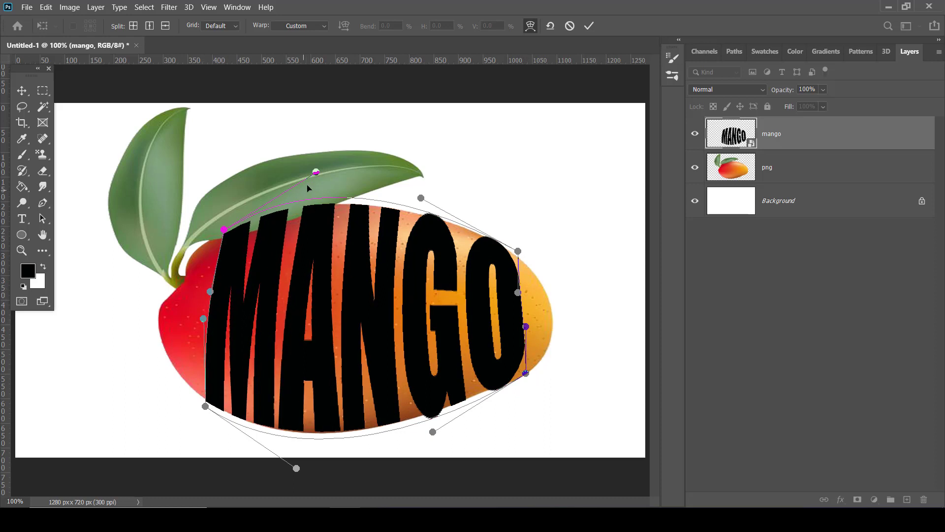
mouse_move(316, 172)
mouse_down()
mouse_move(319, 187)
mouse_move(321, 175)
mouse_up()
drag(206, 405, 199, 404)
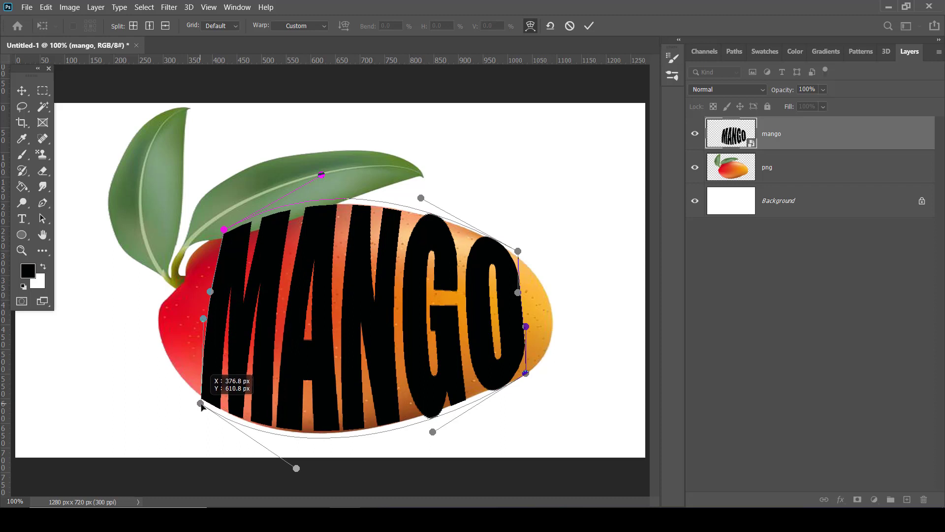
drag(297, 468, 294, 472)
key(Return)
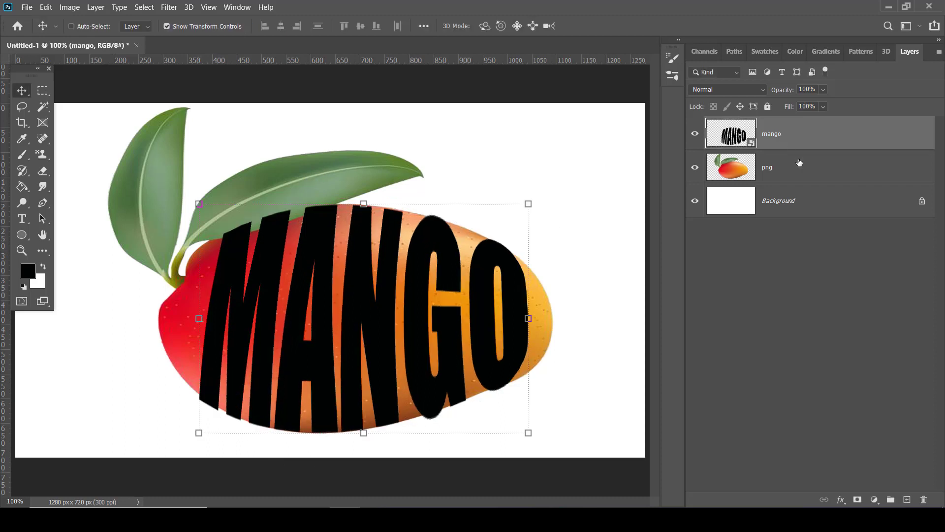
Duplicate the mango layer, move the copy above MANGO and clip it to the letters
click(799, 162)
key(ctrl+j)
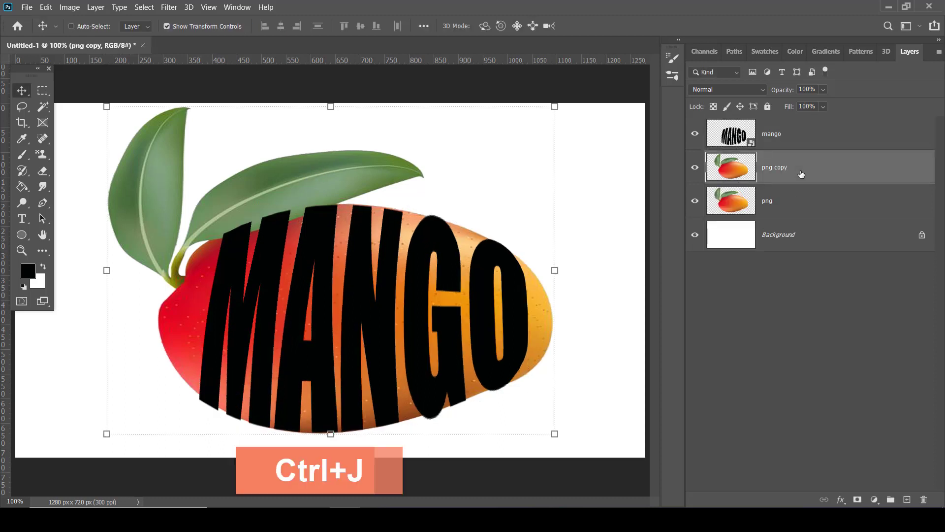
drag(798, 163, 790, 127)
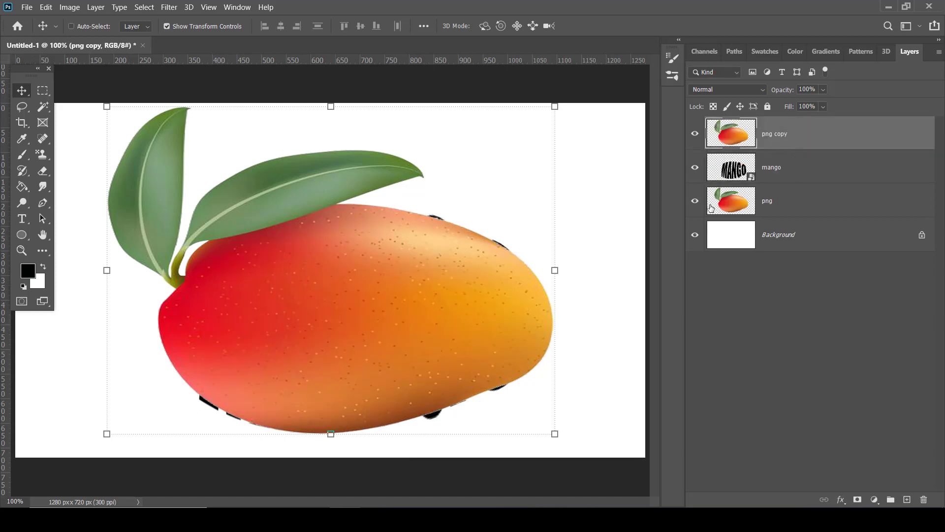
right_click(810, 134)
click(823, 140)
right_click(825, 138)
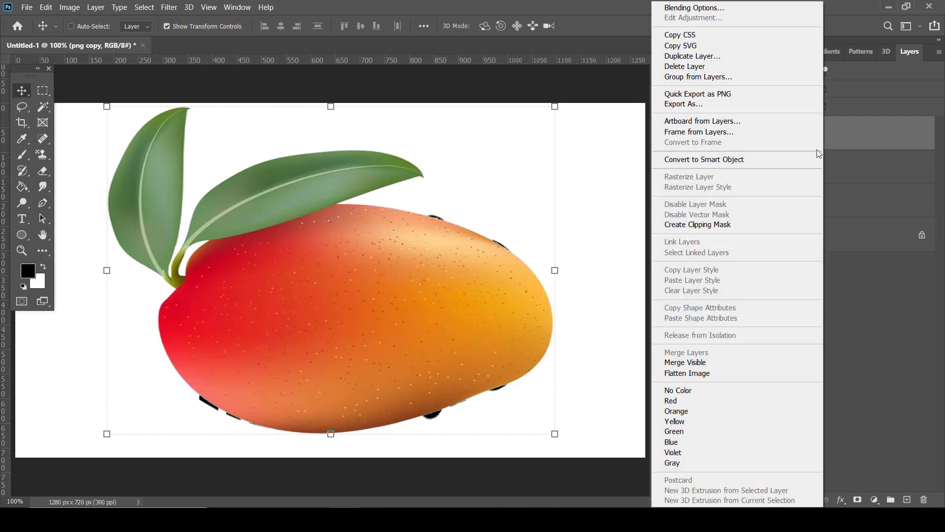
click(702, 225)
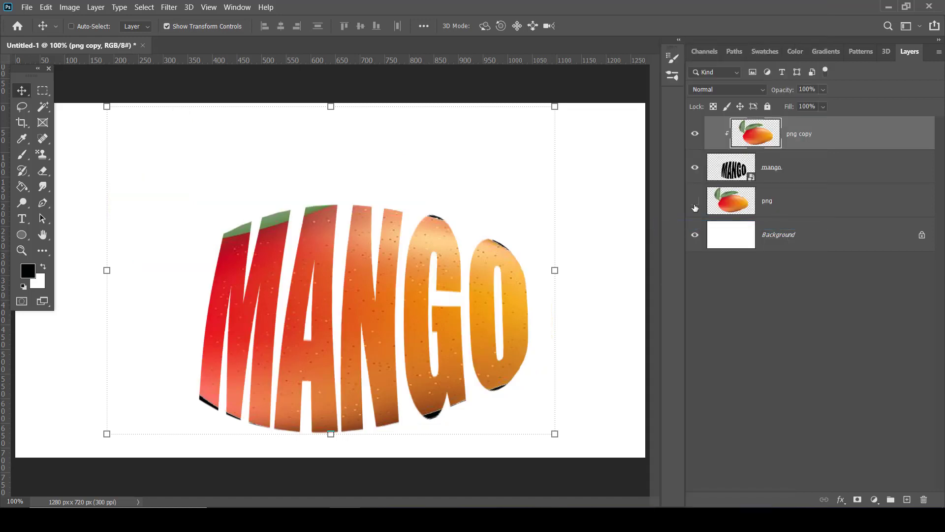
Show the original mango layer again and add a layer mask to it
click(695, 202)
click(786, 208)
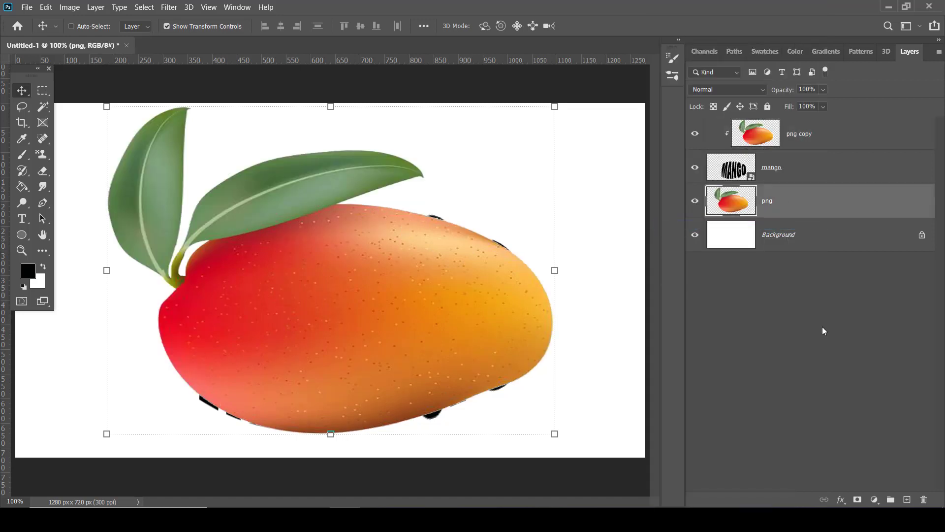
click(857, 498)
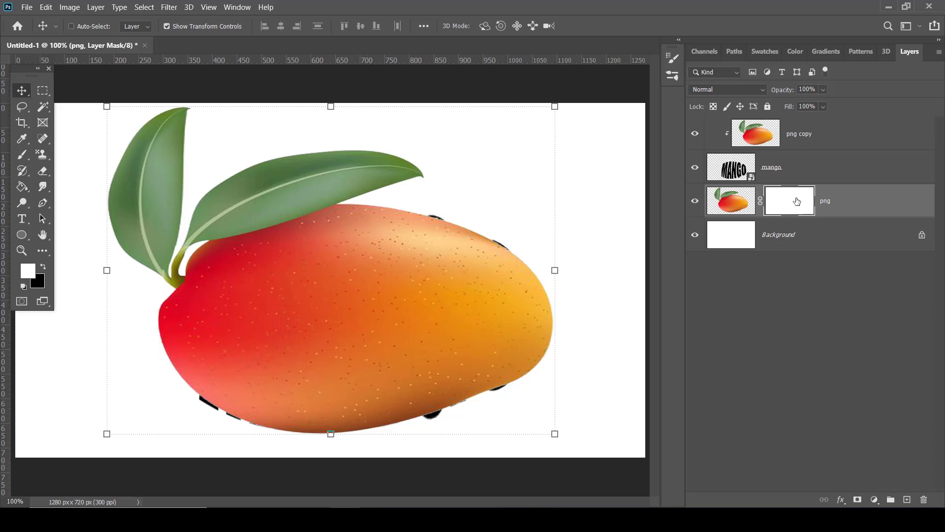
Invert the png layer mask and paint white to reveal the mango's red left side and leaves
key(ctrl+i)
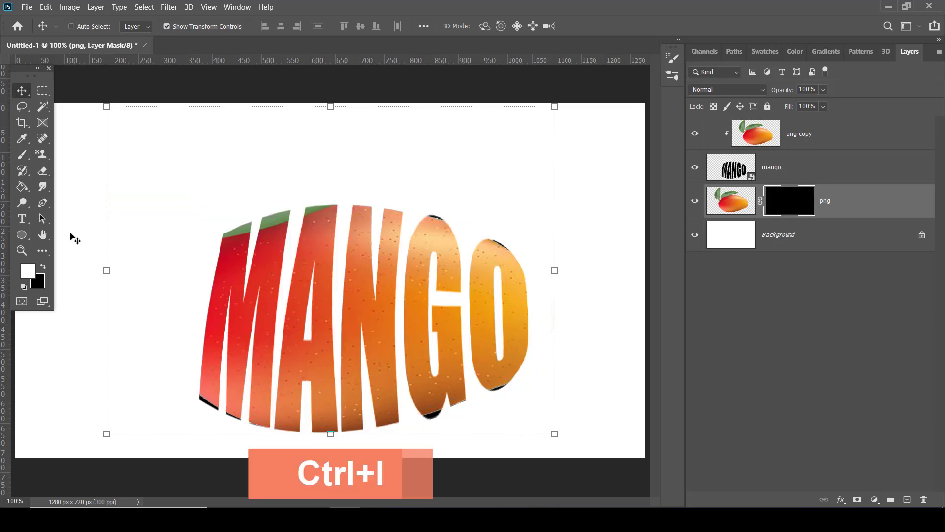
click(22, 154)
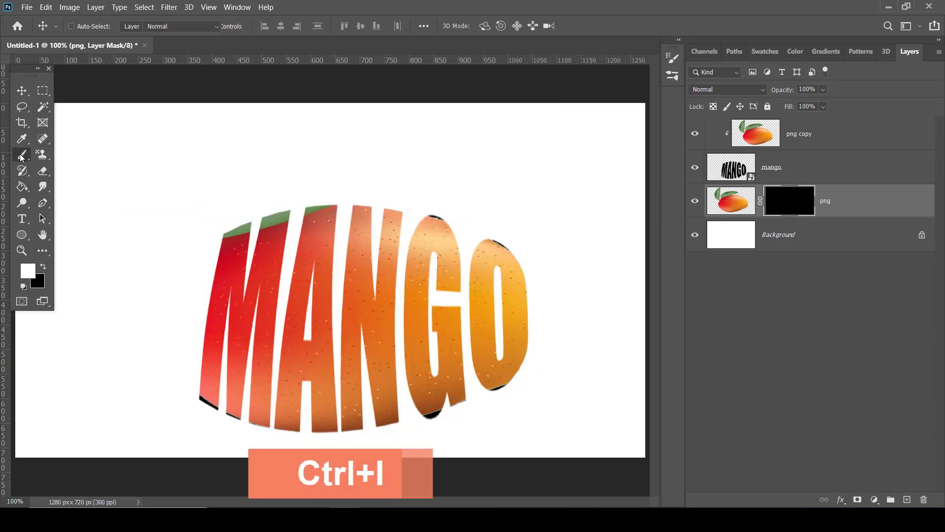
click(59, 154)
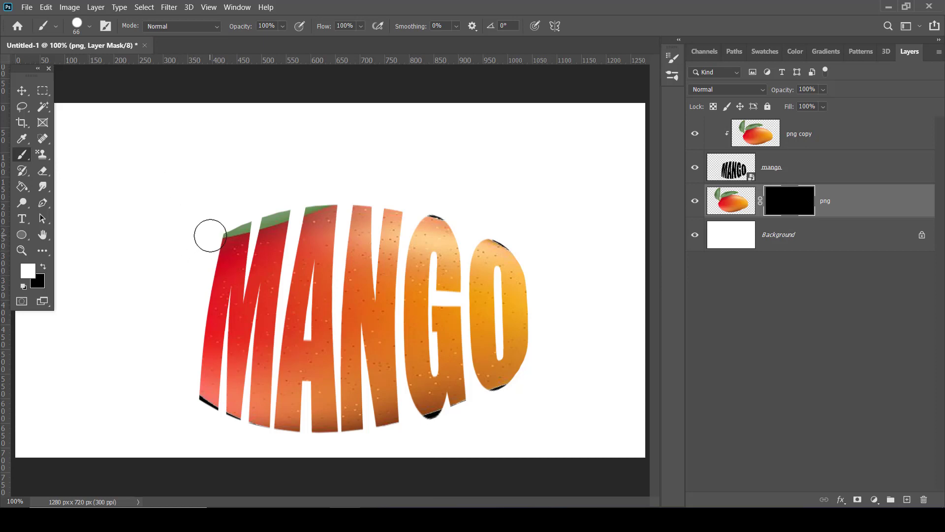
mouse_move(210, 235)
mouse_down()
mouse_move(175, 375)
mouse_move(196, 327)
mouse_move(148, 295)
mouse_move(264, 126)
mouse_move(139, 196)
mouse_move(237, 102)
mouse_move(308, 137)
mouse_move(197, 222)
mouse_move(358, 175)
mouse_move(187, 196)
mouse_move(285, 197)
mouse_move(217, 211)
mouse_move(223, 218)
mouse_up()
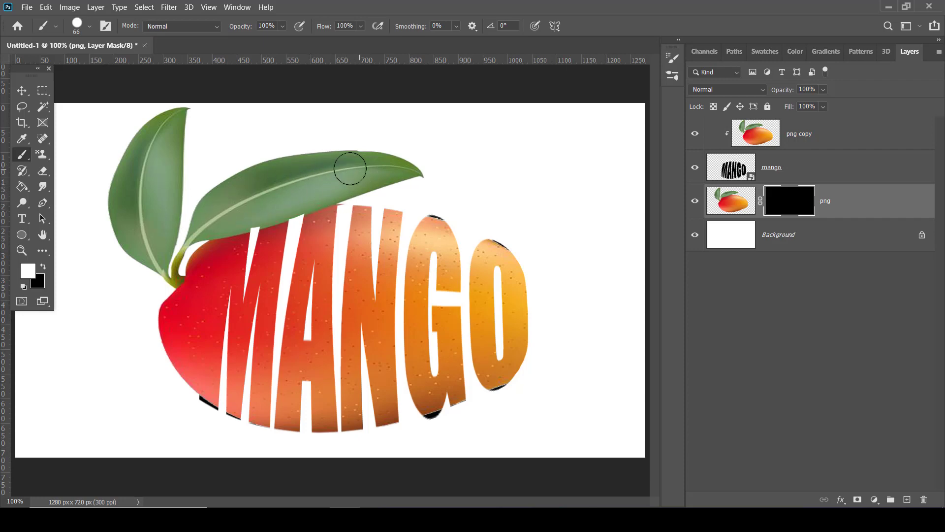
Reveal more of the leaf's lower edge and the mango's rounded right end past the O
key(ctrl+plus)
key(ctrl+plus)
scroll(227, 197, up, 3)
scroll(99, 201, up, 2)
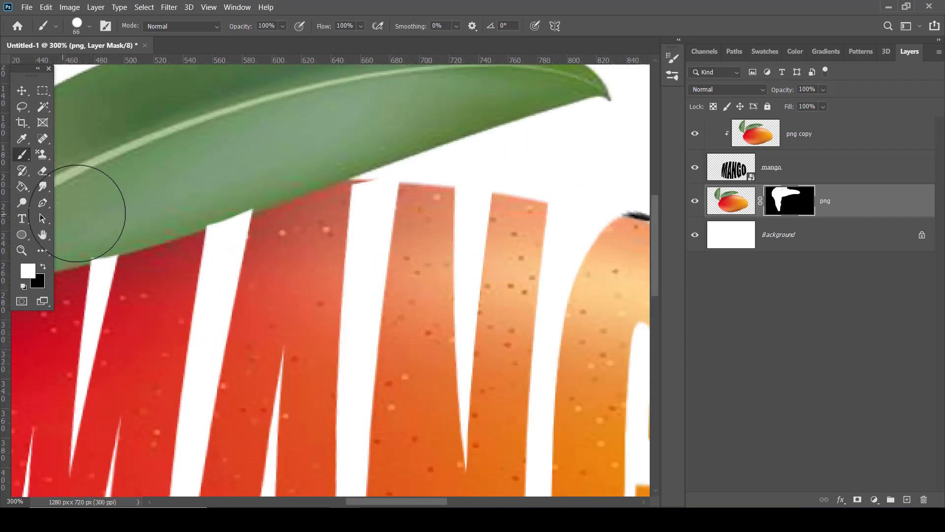
drag(116, 194, 222, 172)
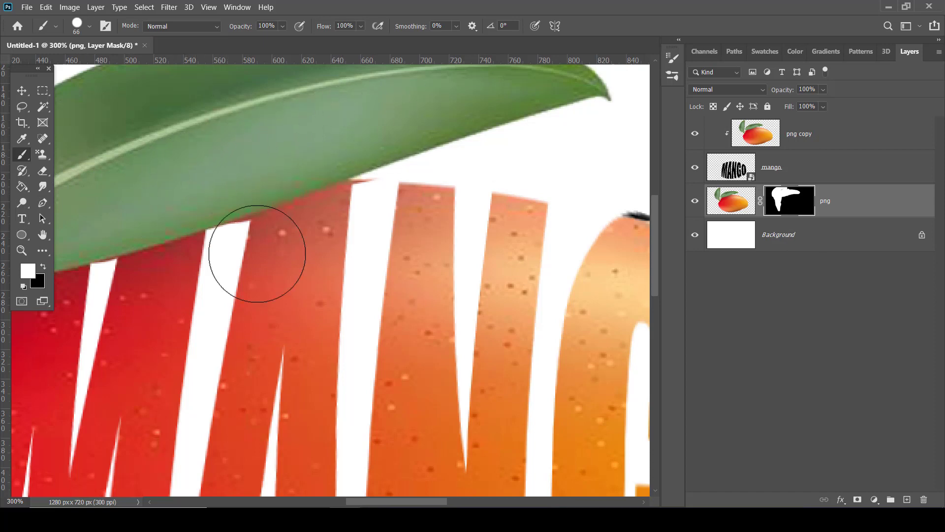
click(43, 266)
key(bracketleft)
key(bracketleft)
key(bracketleft)
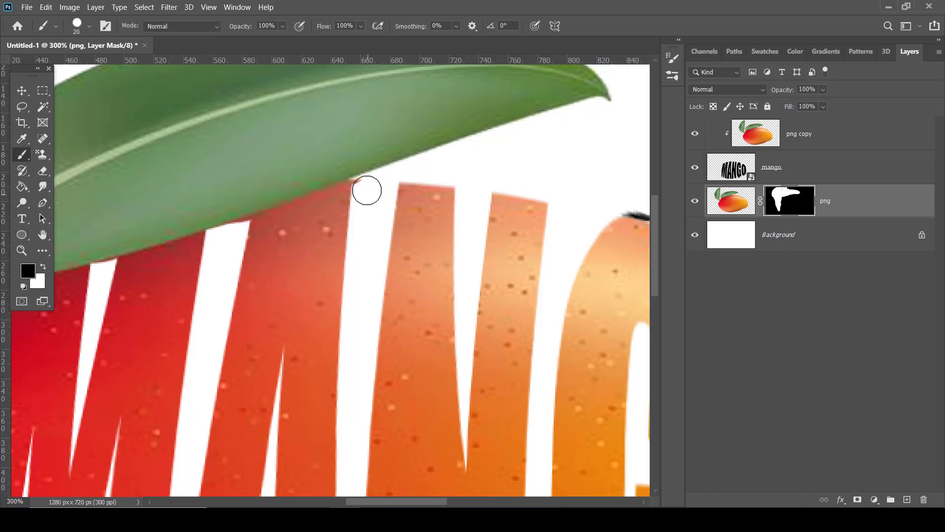
key(ctrl+0)
key(v)
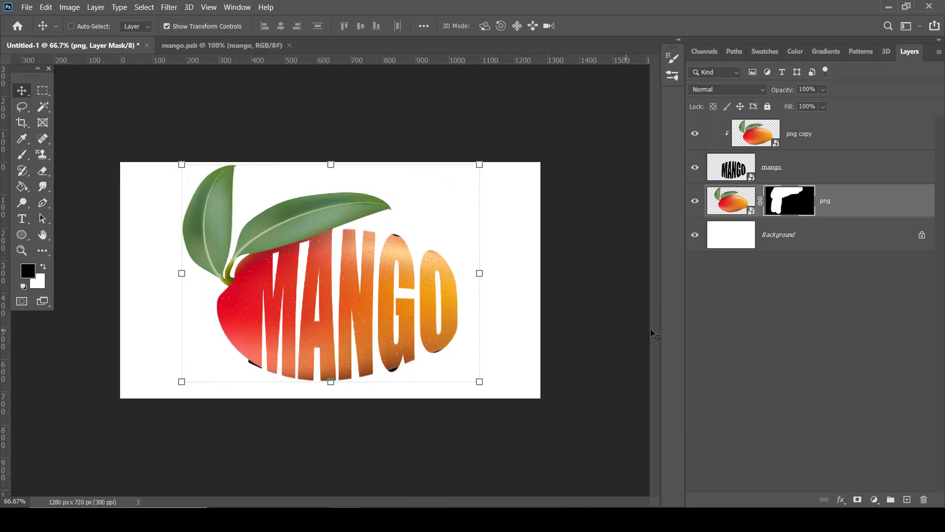
mouse_move(542, 247)
mouse_down()
mouse_move(532, 337)
mouse_move(528, 321)
mouse_move(520, 372)
mouse_move(498, 389)
mouse_move(553, 306)
mouse_move(495, 248)
mouse_up()
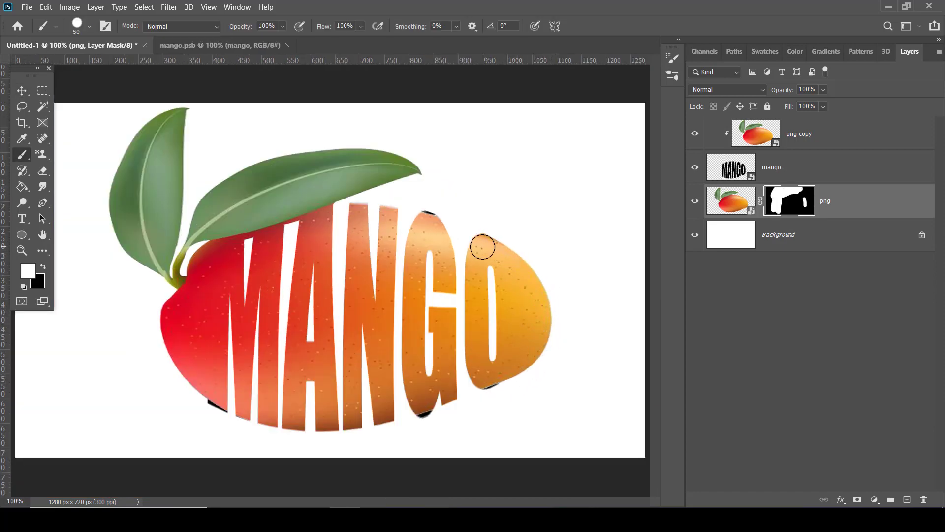
Load the png layer's mango outline as a selection and use it to mask the MANGO layer
key(x)
key(v)
click(731, 203)
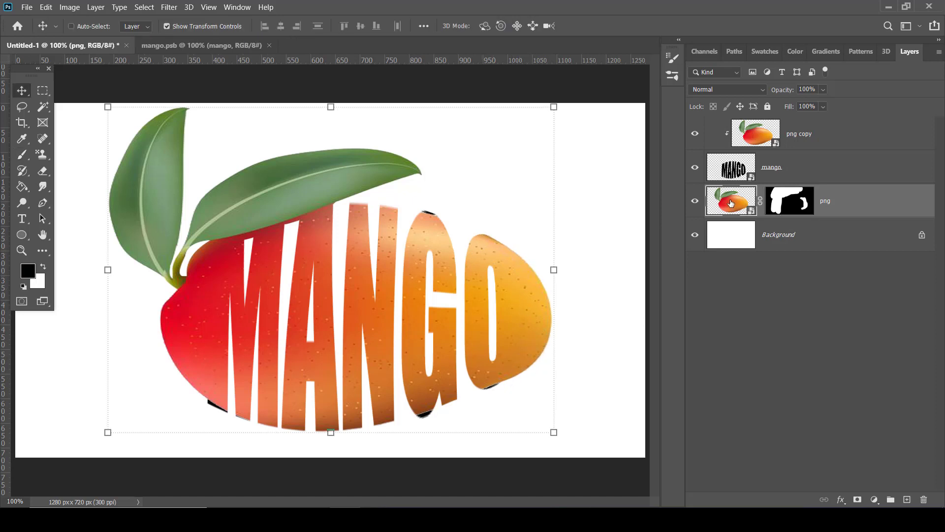
ctrl+click(731, 203)
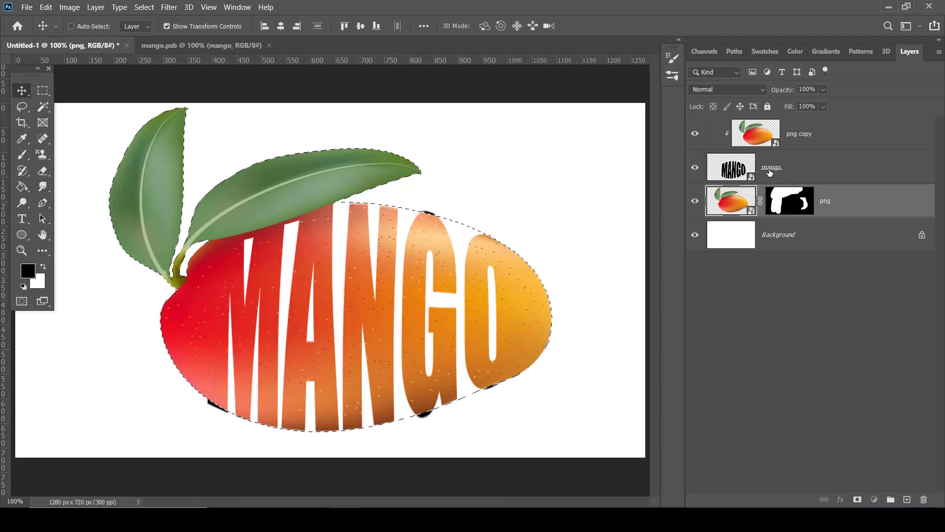
click(769, 170)
click(857, 499)
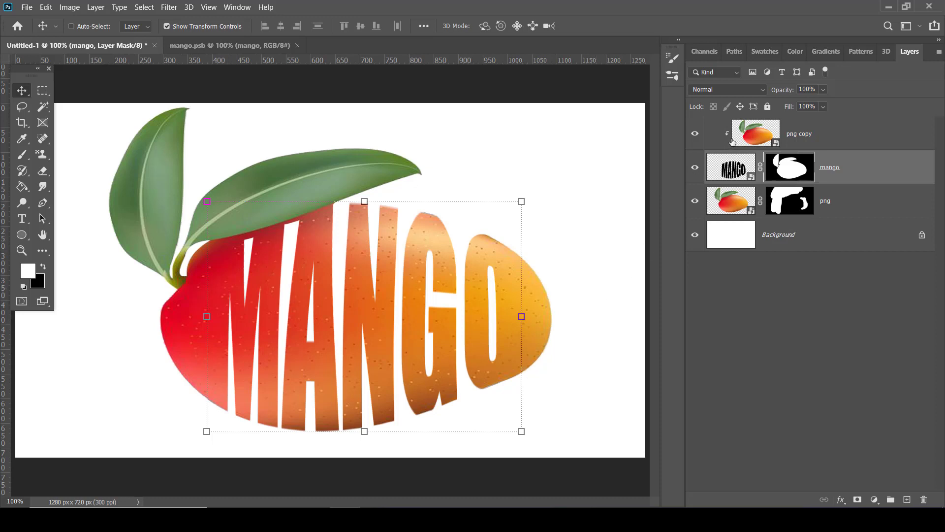
click(747, 138)
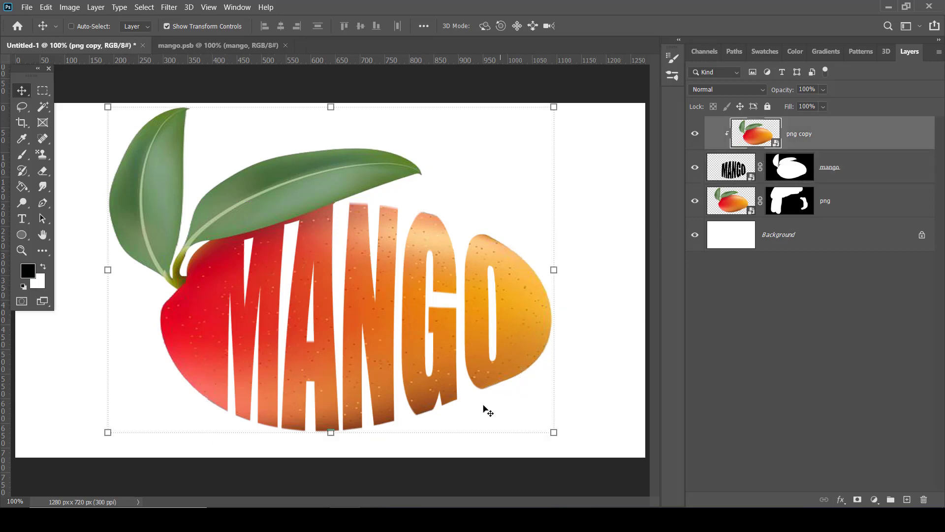
Scale the png copy, mango and png layers to about 94%, nudge them up, and select Background
drag(341, 437, 331, 433)
key(ctrl+minus)
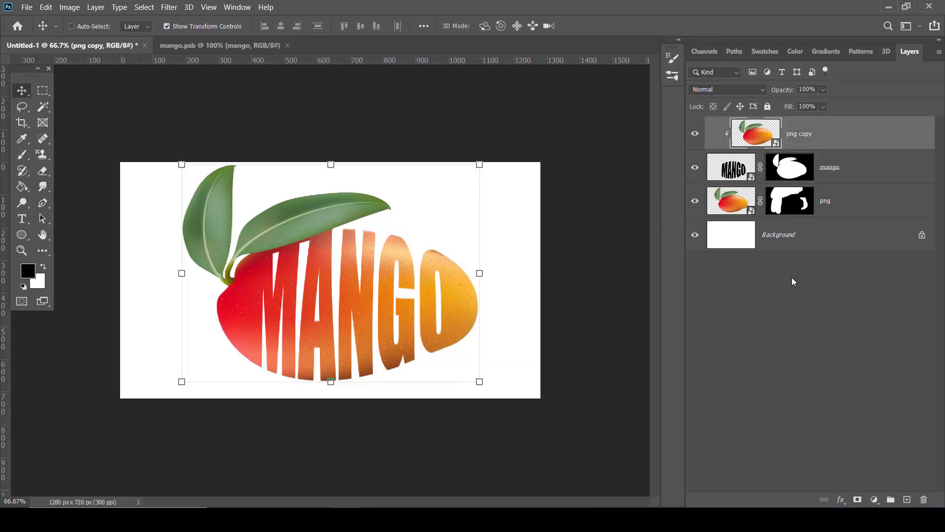
shift+click(833, 202)
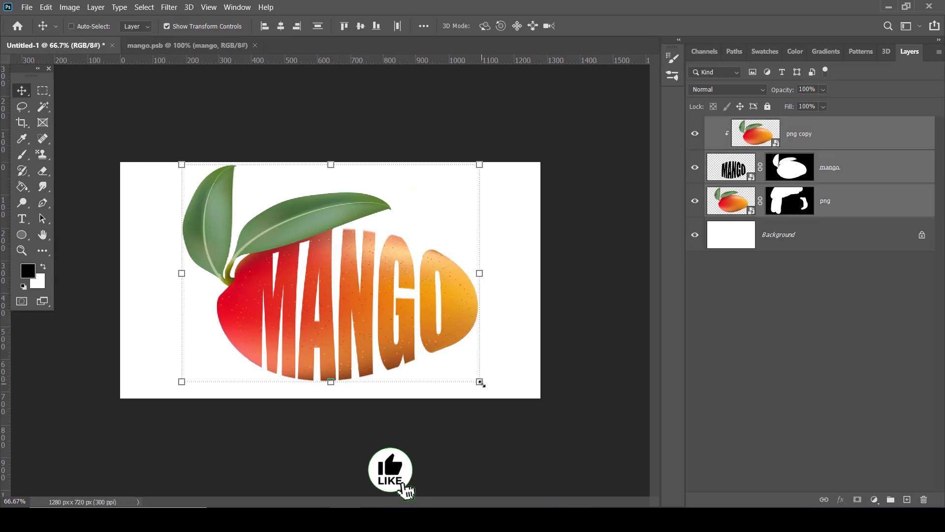
drag(480, 382, 462, 368)
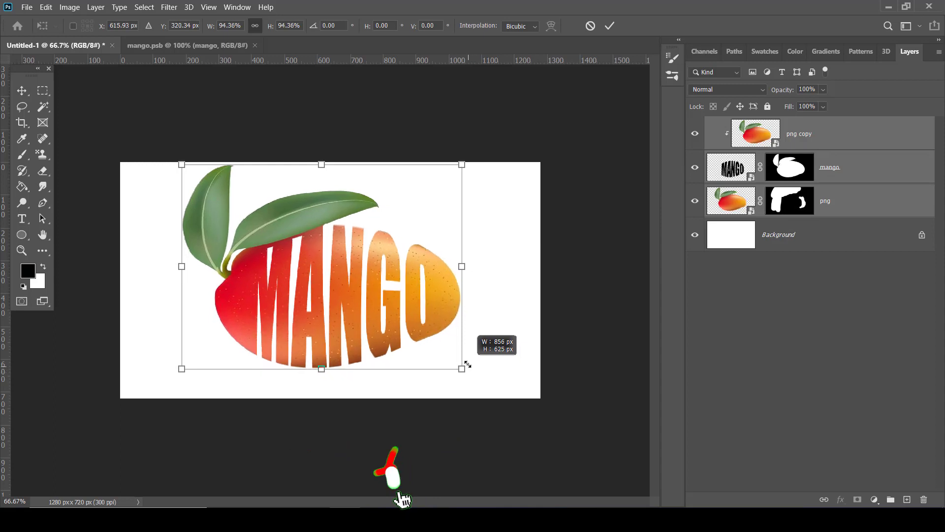
drag(398, 342, 405, 344)
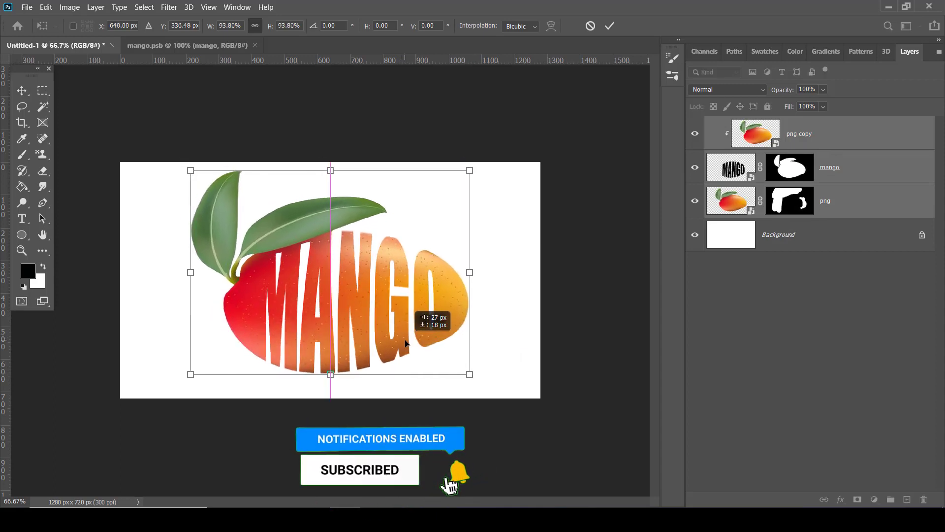
key(Return)
click(778, 235)
Add Layer 1 and set up a flattened Soft Round brush at 0% hardness
click(907, 499)
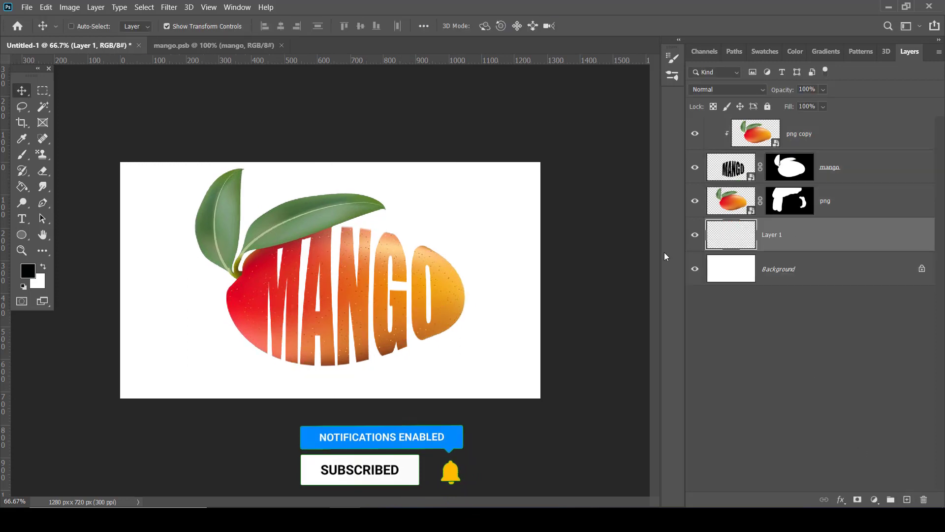
click(22, 235)
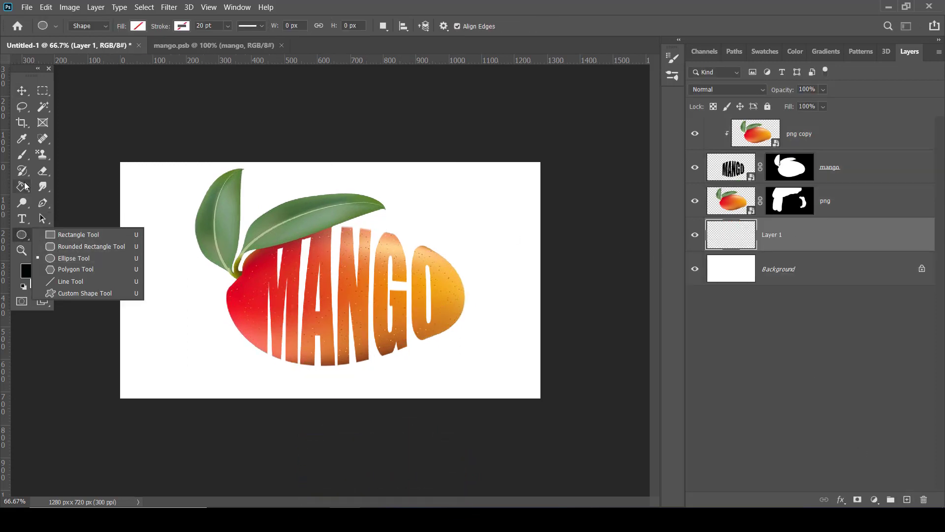
click(25, 144)
drag(23, 154, 68, 155)
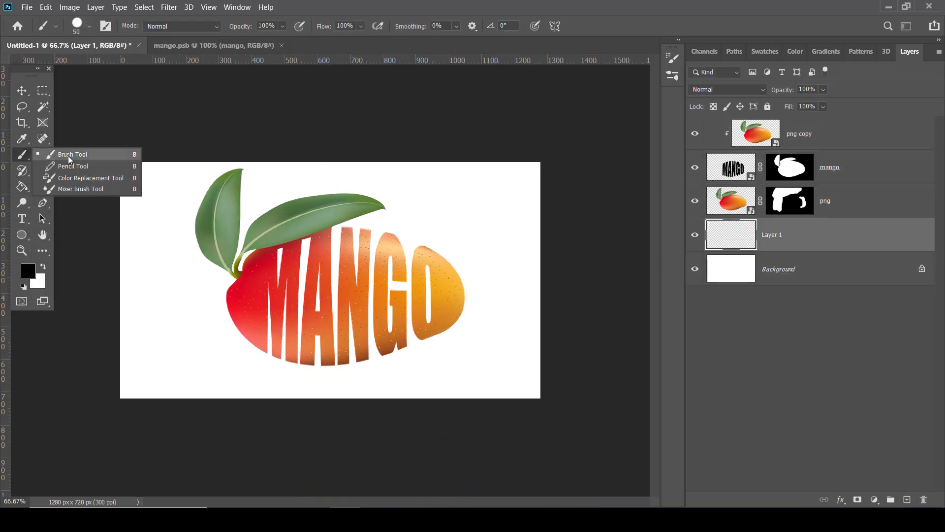
click(78, 25)
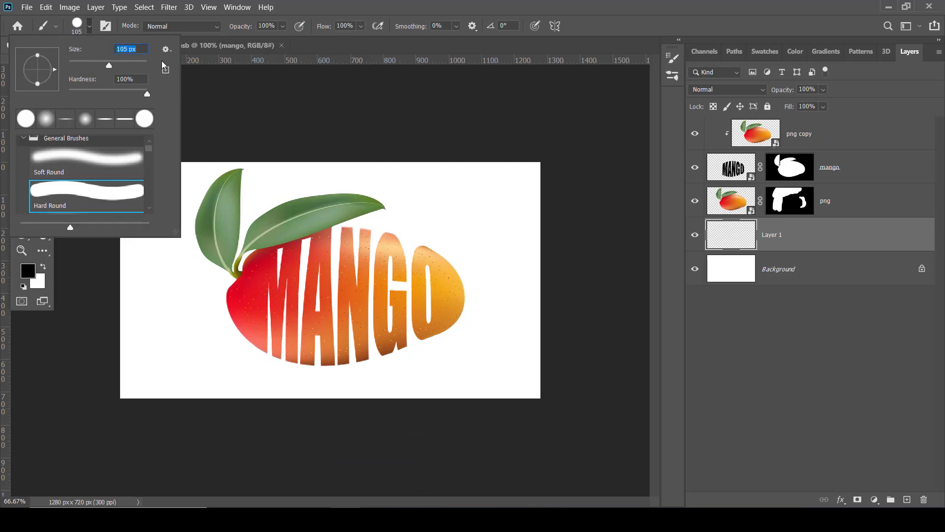
click(74, 163)
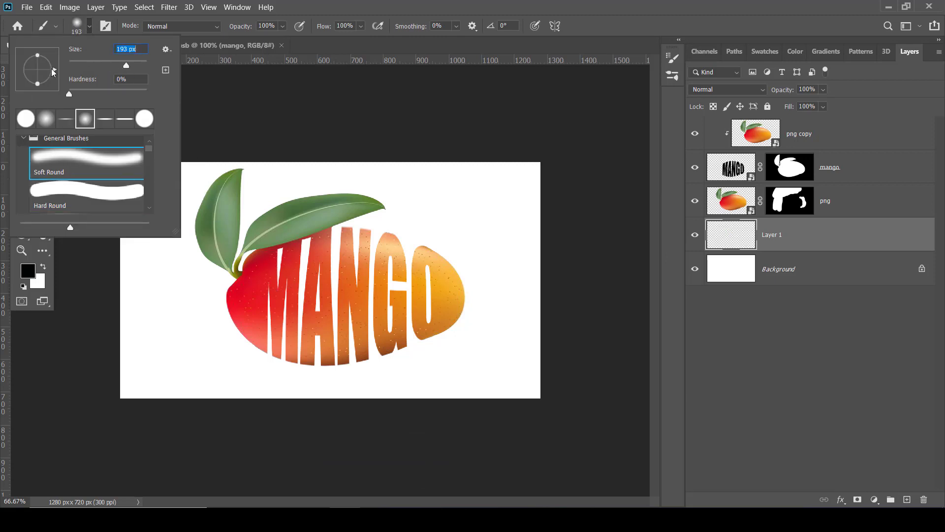
drag(38, 74, 38, 70)
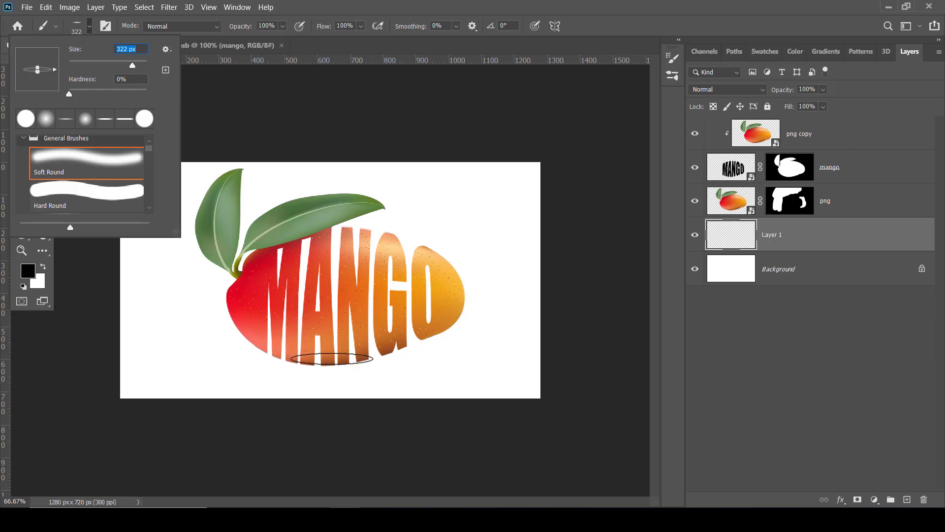
key(Return)
Paint a black shadow under the mango and widen it to about 133%
drag(305, 362, 393, 363)
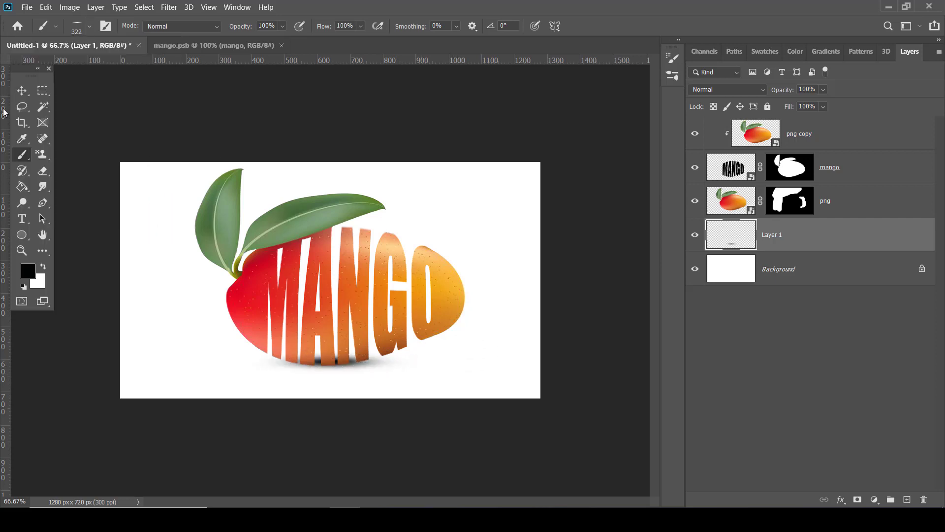
click(22, 90)
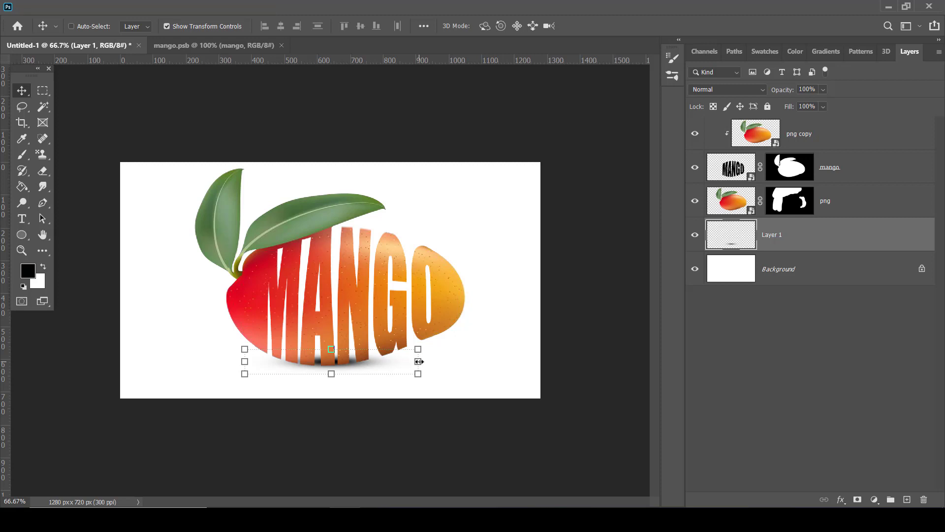
mouse_move(418, 362)
mouse_down()
mouse_move(446, 361)
mouse_move(397, 381)
mouse_up()
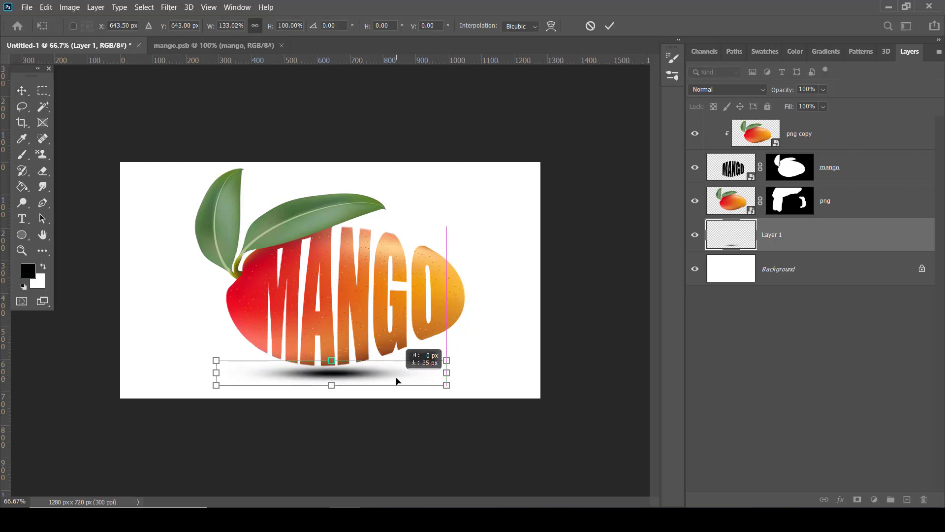
key(Return)
click(169, 7)
mouse_move(176, 137)
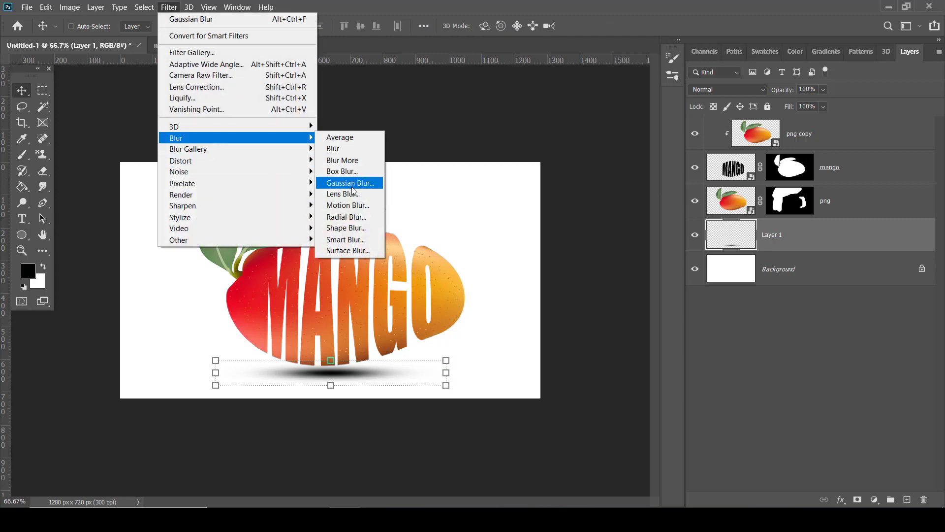
Apply a 5.2-pixel Gaussian Blur to the Layer 1 shadow
click(348, 184)
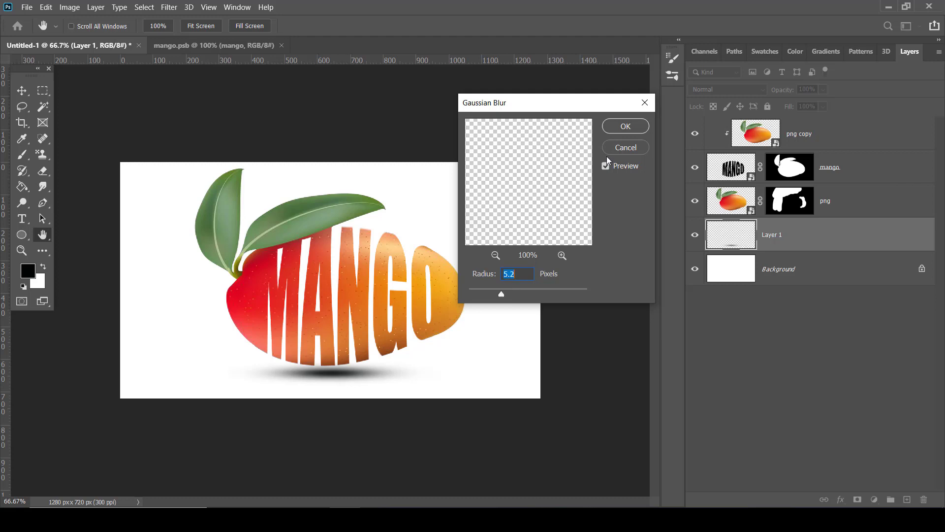
click(625, 127)
key(v)
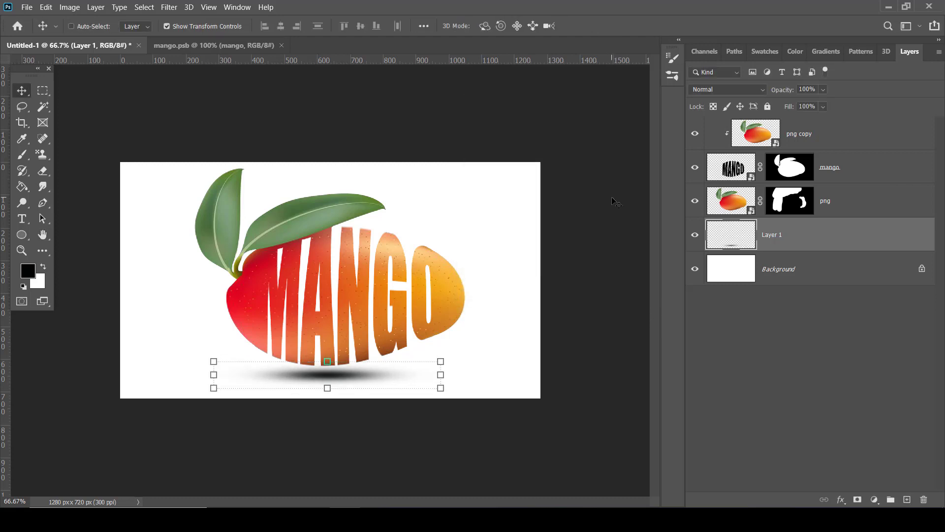